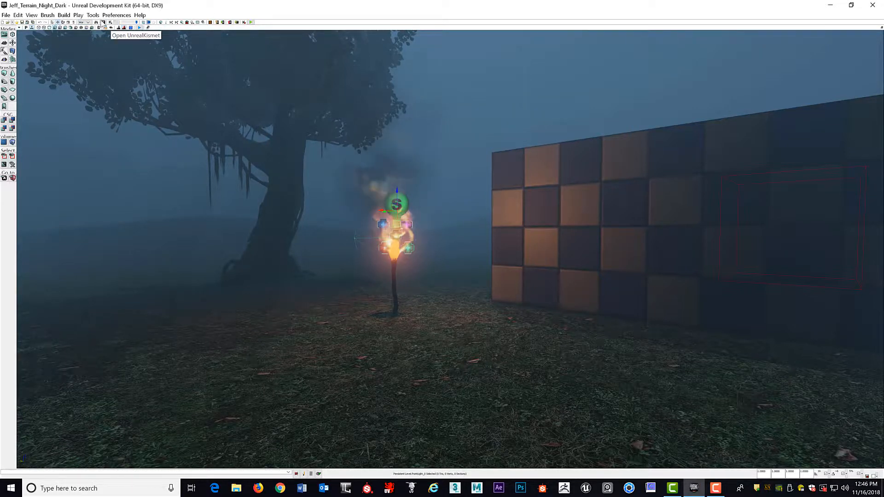
- Select the dominant directional light in the level's scene actor list and show its properties beside the viewport
{"action": "left_click", "coordinate": [105, 24]}
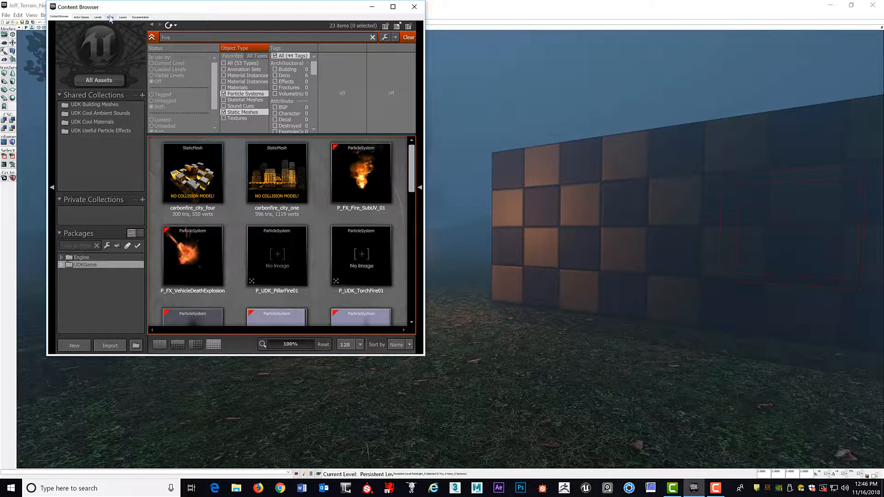
{"action": "left_click", "coordinate": [110, 17]}
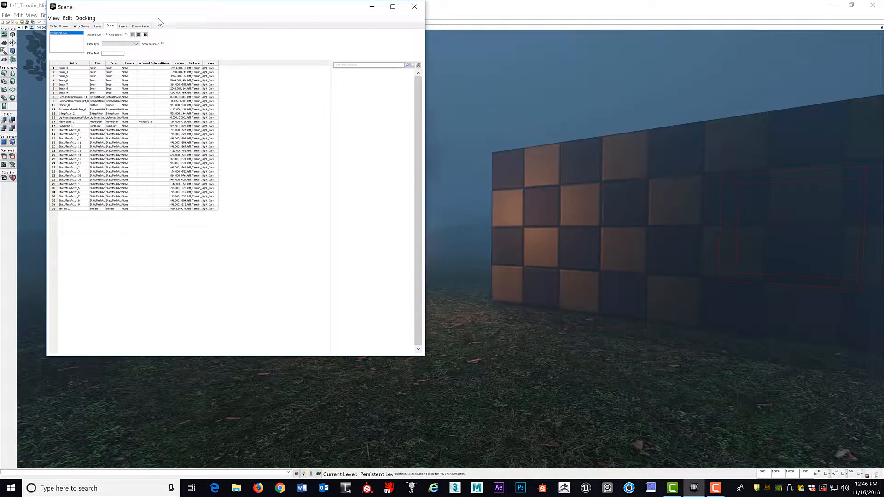
{"action": "left_click_drag", "start_coordinate": [158, 12], "coordinate": [182, 11]}
{"action": "left_click_drag", "start_coordinate": [283, 33], "coordinate": [425, 97]}
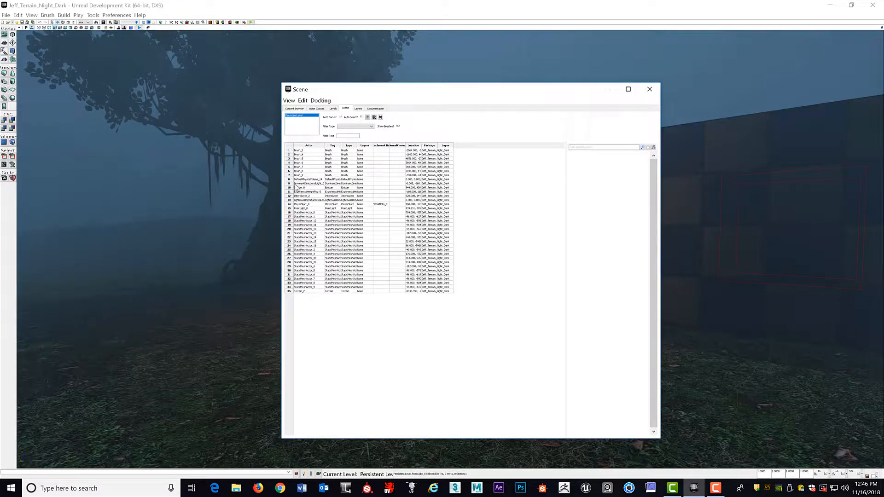
{"action": "left_click", "coordinate": [319, 184]}
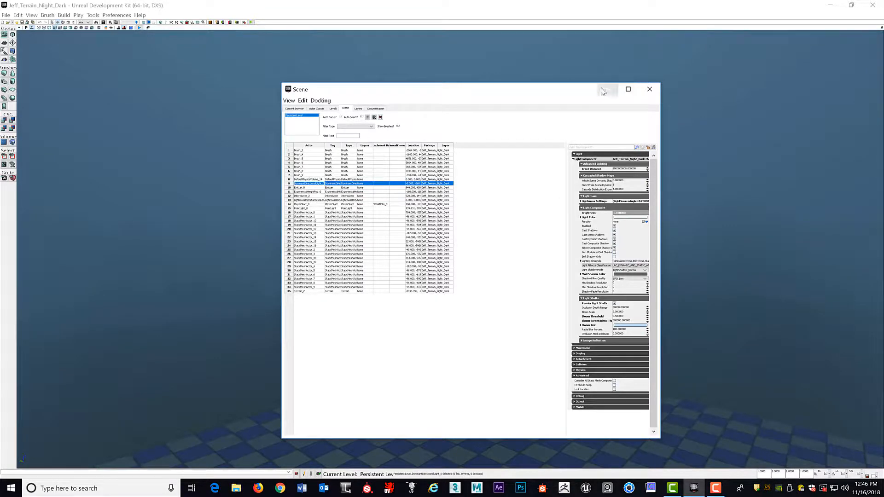
{"action": "left_click_drag", "start_coordinate": [578, 90], "coordinate": [292, 53]}
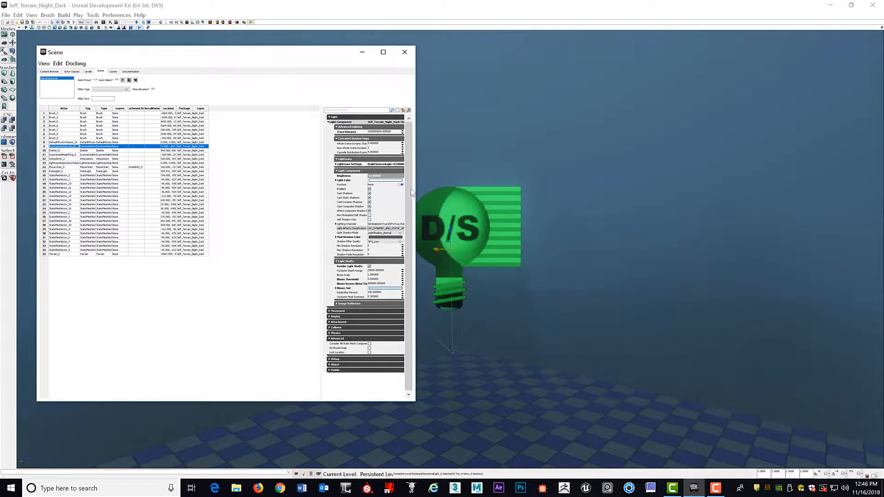
{"action": "left_click_drag", "start_coordinate": [425, 190], "coordinate": [445, 192]}
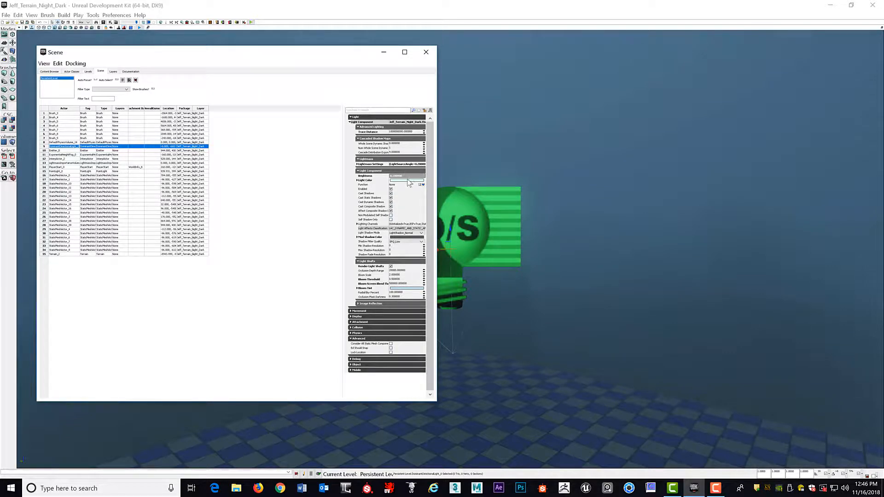
- Try raising and then lowering the dominant directional light's brightness to compare the effect on the terrain
{"action": "left_click_drag", "start_coordinate": [394, 176], "coordinate": [402, 176]}
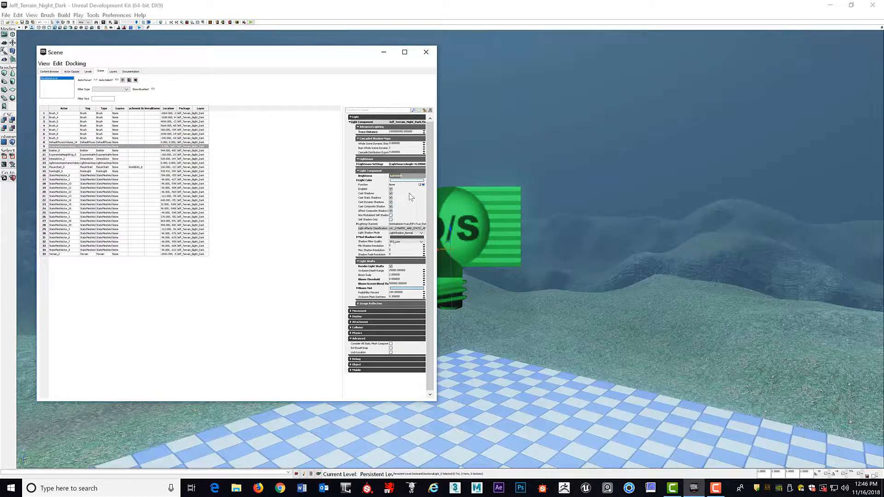
{"action": "left_click", "coordinate": [406, 171]}
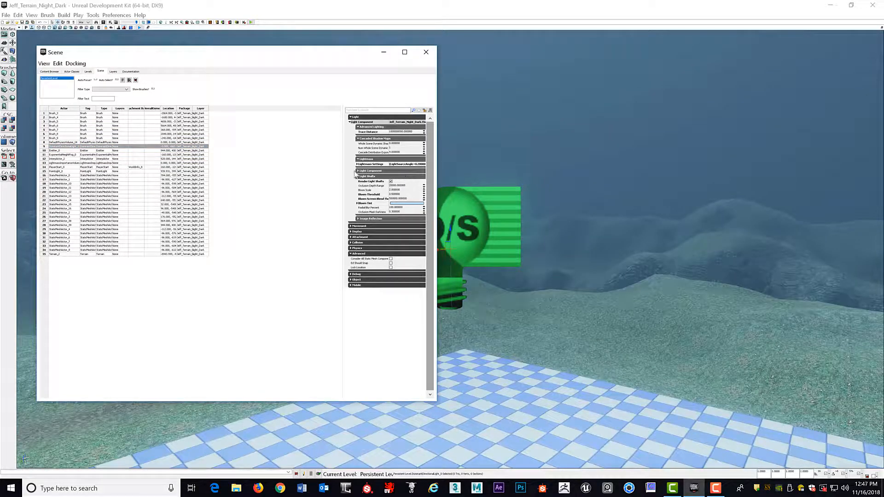
{"action": "left_click", "coordinate": [406, 172]}
{"action": "left_click_drag", "start_coordinate": [408, 177], "coordinate": [386, 176]}
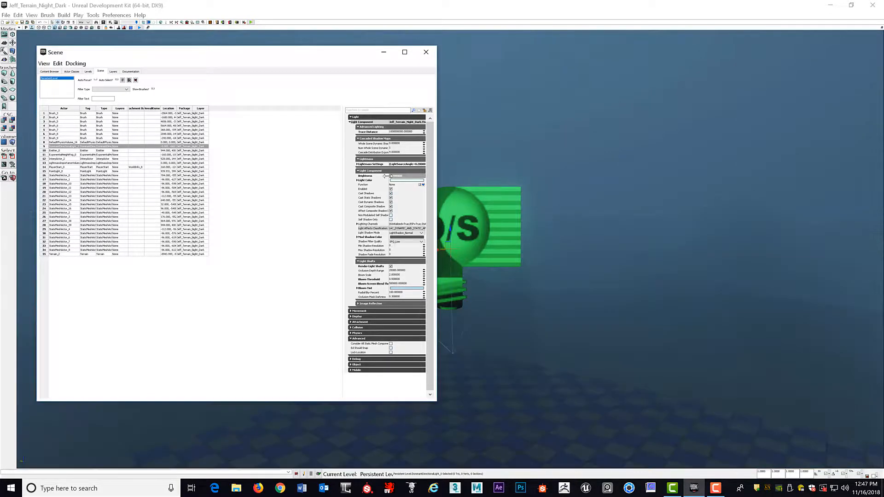
- Set the dominant directional light's brightness to 0.1 and close the Scene window
{"action": "left_click", "coordinate": [397, 176]}
{"action": "type", "text": "1"}
{"action": "key", "text": "Return"}
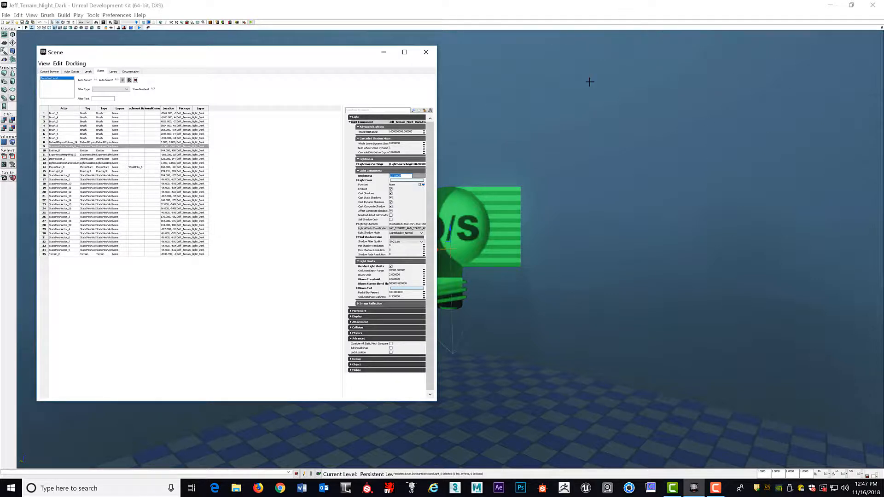
{"action": "left_click", "coordinate": [406, 175]}
{"action": "left_click", "coordinate": [426, 52]}
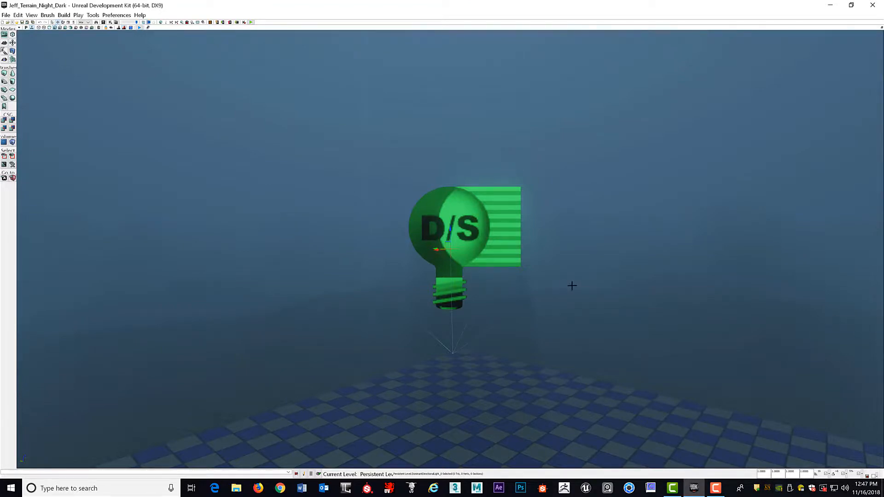
- Examine the tree, torch and checkered wall under the dim night lighting, ending with a close view of the torch
{"action": "left_click_drag", "start_coordinate": [573, 285], "coordinate": [387, 249]}
{"action": "left_click_drag", "start_coordinate": [573, 258], "coordinate": [645, 341]}
{"action": "left_click_drag", "start_coordinate": [450, 248], "coordinate": [553, 221]}
{"action": "middle_click_drag", "start_coordinate": [707, 318], "coordinate": [706, 276]}
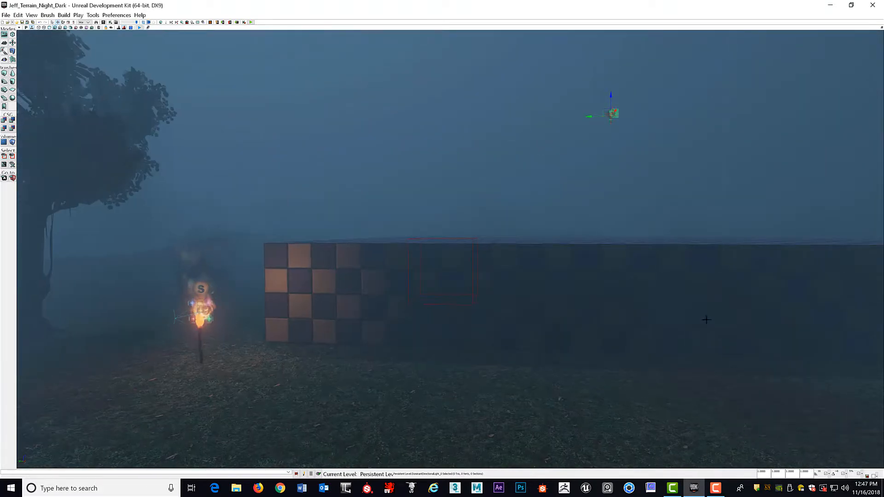
{"action": "left_click_drag", "start_coordinate": [707, 318], "coordinate": [544, 285]}
{"action": "middle_click_drag", "start_coordinate": [683, 322], "coordinate": [719, 281]}
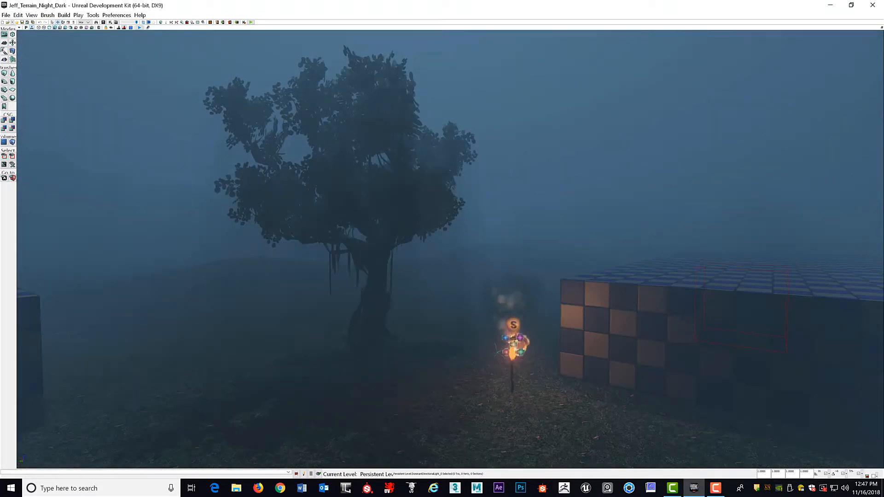
{"action": "right_click_drag", "start_coordinate": [688, 315], "coordinate": [684, 349]}
{"action": "scroll", "coordinate": [688, 316], "scroll_direction": "up", "scroll_amount": 3}
{"action": "right_click_drag", "start_coordinate": [687, 315], "coordinate": [733, 369]}
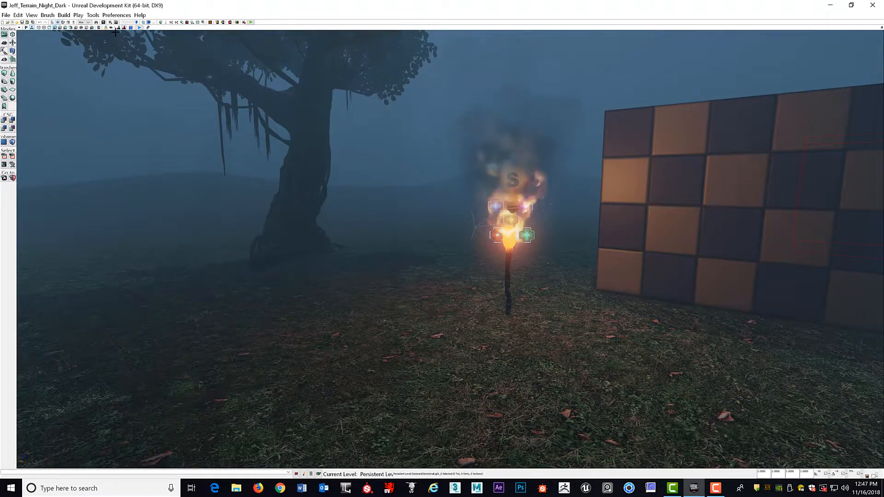
- Open the world properties and review the Light Environment settings for character indirect brightness and contrast
{"action": "left_click", "coordinate": [32, 15]}
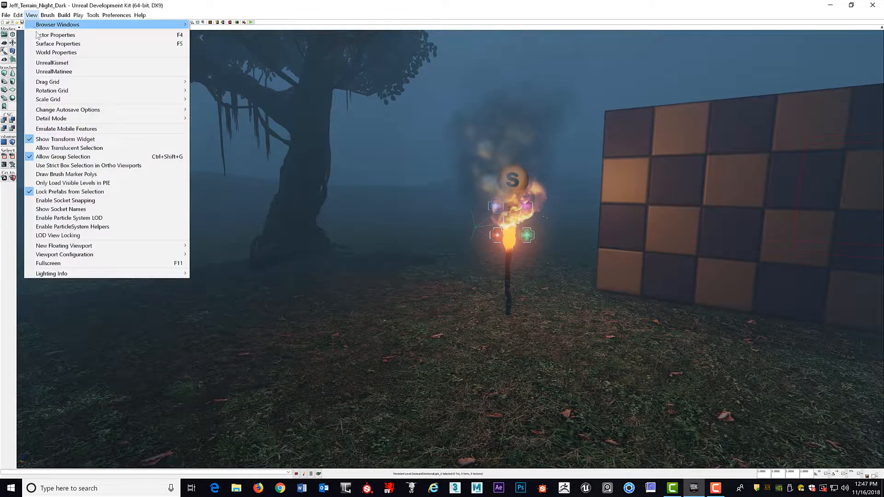
{"action": "left_click", "coordinate": [51, 52]}
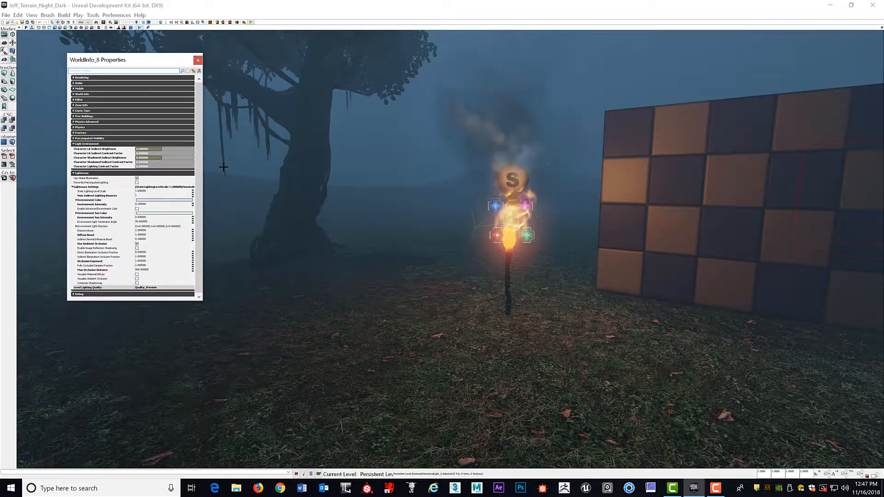
{"action": "left_click_drag", "start_coordinate": [140, 65], "coordinate": [289, 67]}
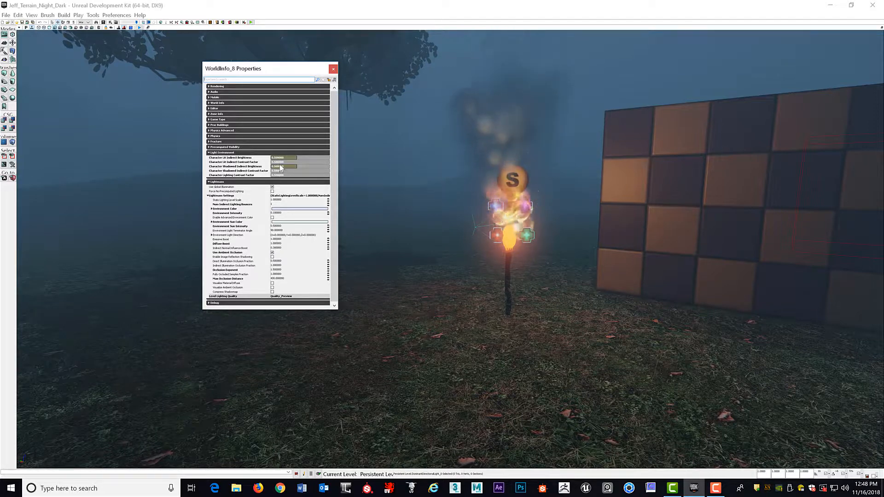
{"action": "left_click", "coordinate": [280, 157]}
{"action": "key", "text": "Tab"}
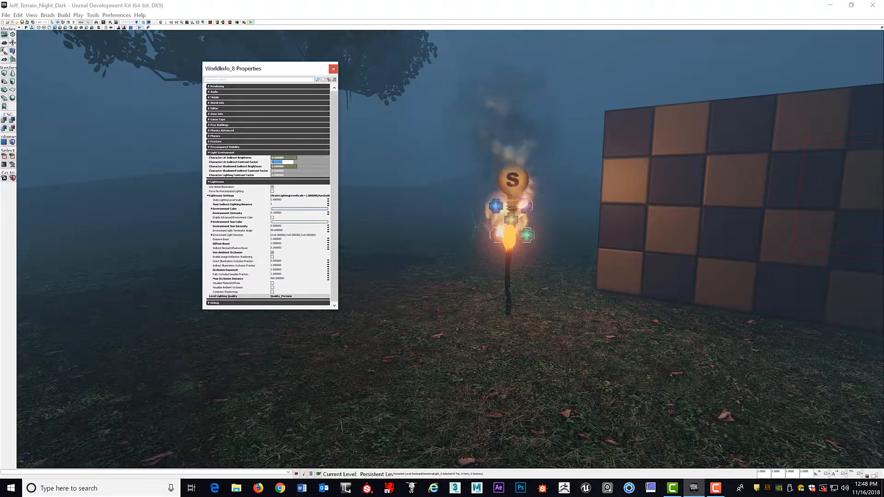
{"action": "key", "text": "Tab"}
{"action": "key", "text": "Tab"}
{"action": "key", "text": "Tab"}
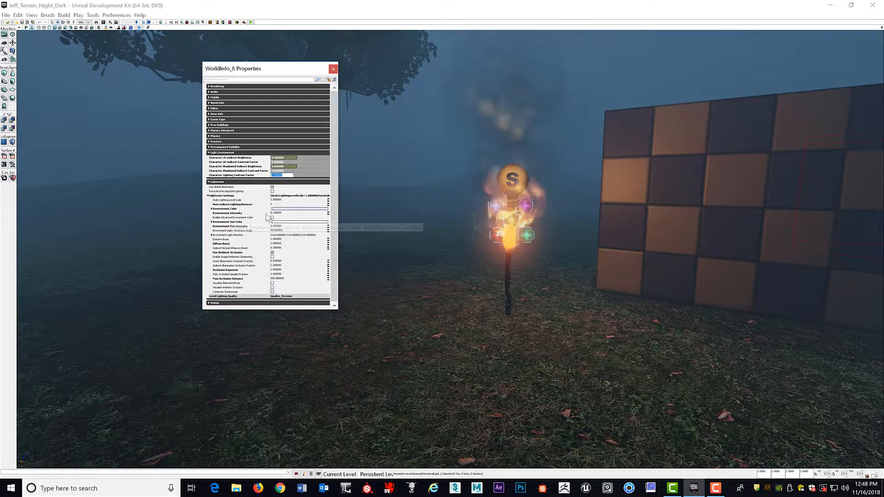
- Review the Lightmass environment intensity, sun color and sun intensity, and close the color picker and world properties
{"action": "left_click", "coordinate": [286, 214]}
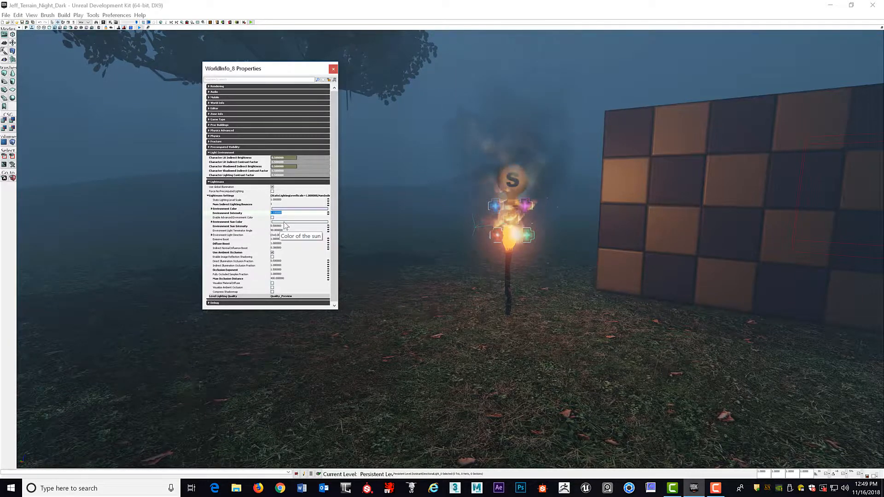
{"action": "left_click", "coordinate": [284, 222]}
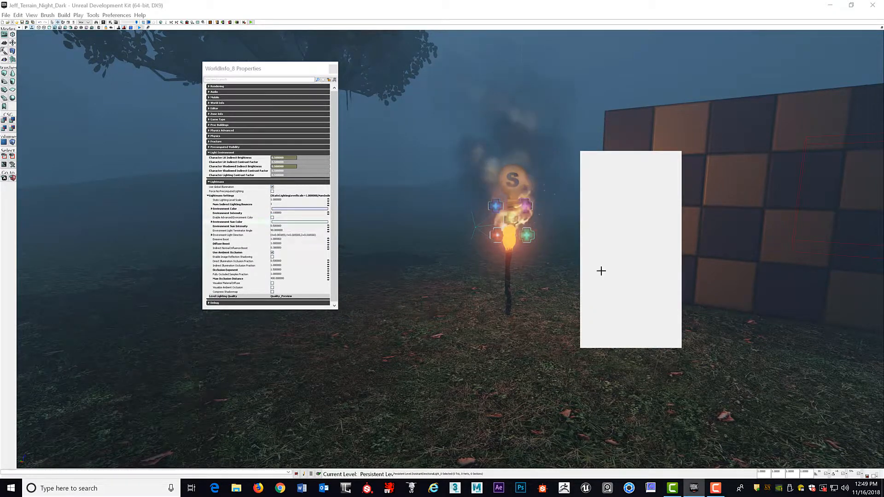
{"action": "left_click", "coordinate": [284, 223]}
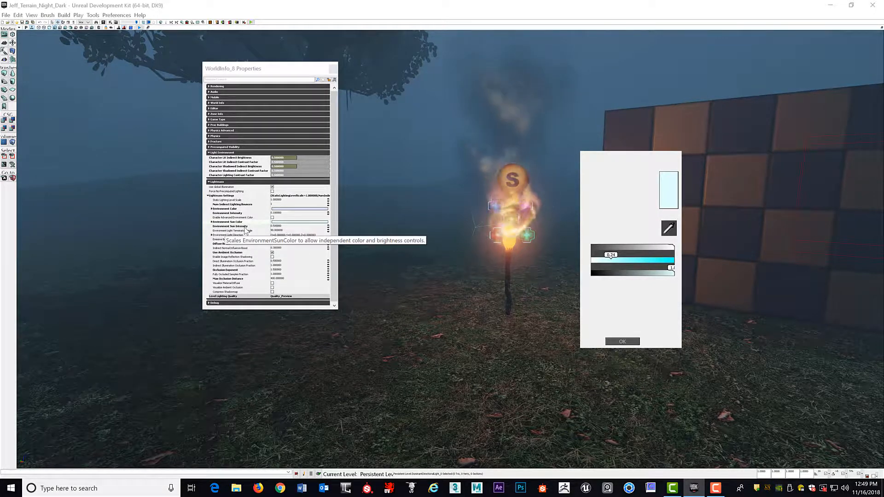
{"action": "left_click", "coordinate": [276, 226]}
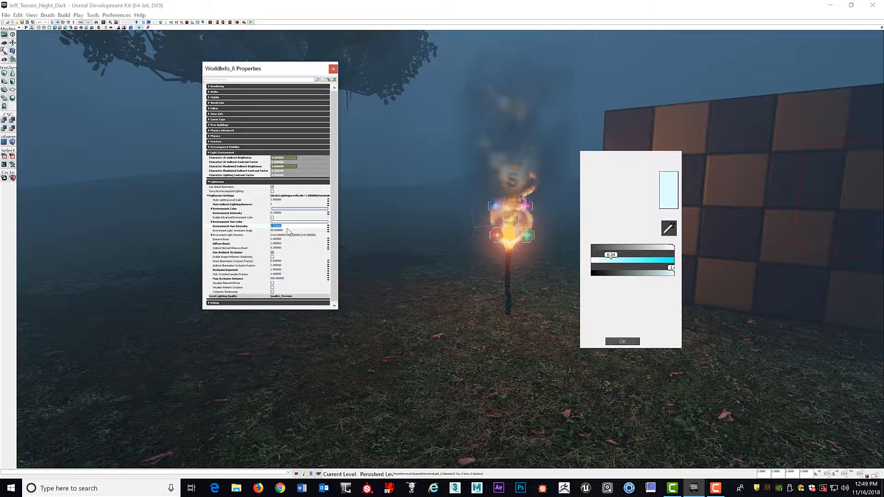
{"action": "left_click", "coordinate": [288, 227]}
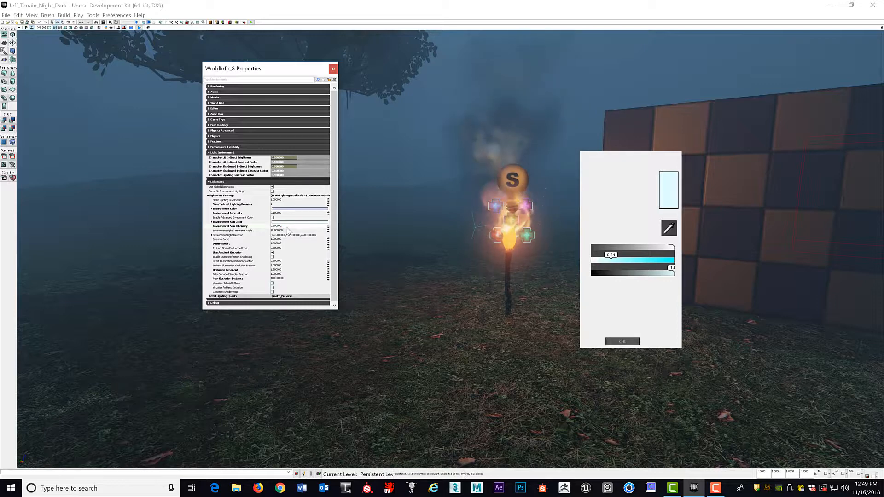
{"action": "double_click", "coordinate": [287, 227]}
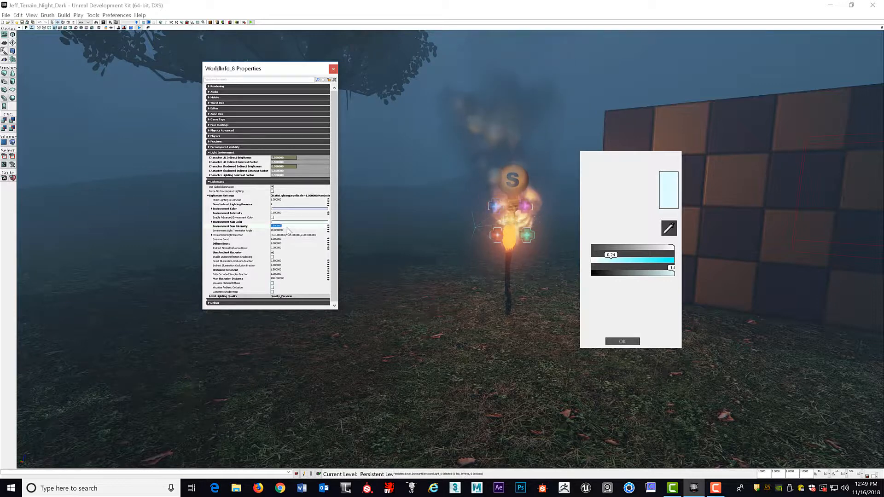
{"action": "left_click", "coordinate": [333, 69]}
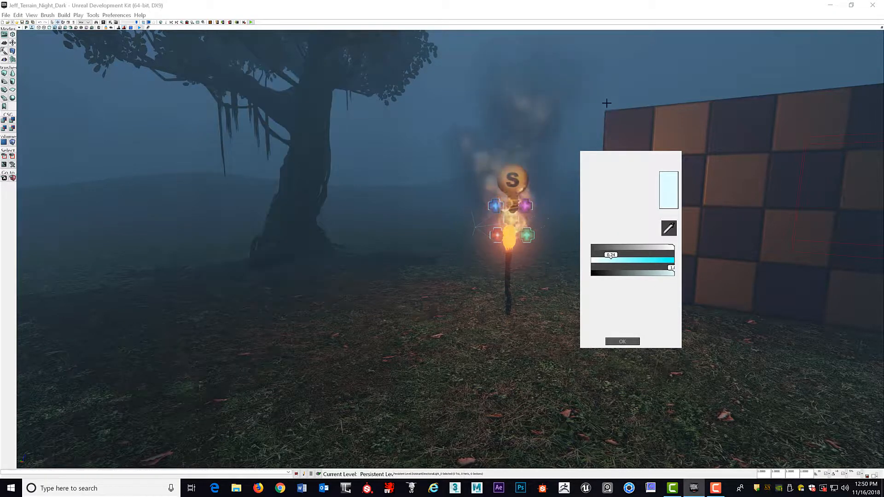
{"action": "left_click", "coordinate": [622, 341]}
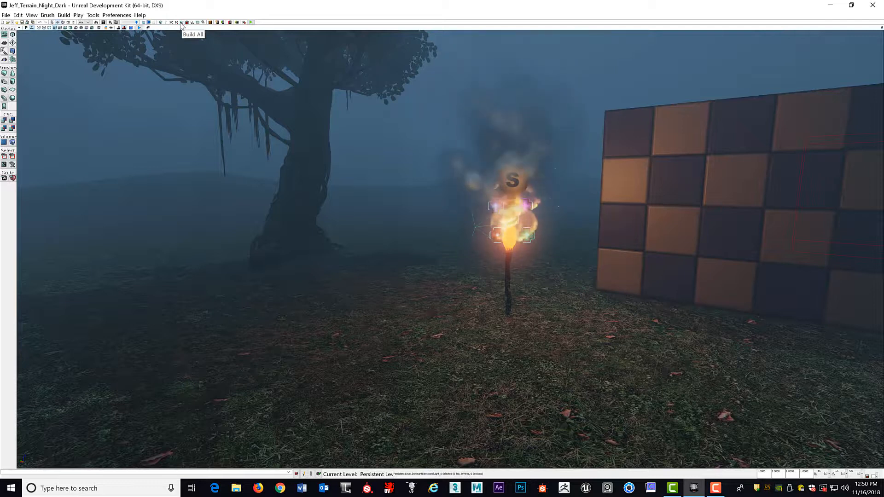
- Build the level's lighting with the existing build options and close the Swarm Agent and lighting results windows
{"action": "left_click", "coordinate": [166, 22]}
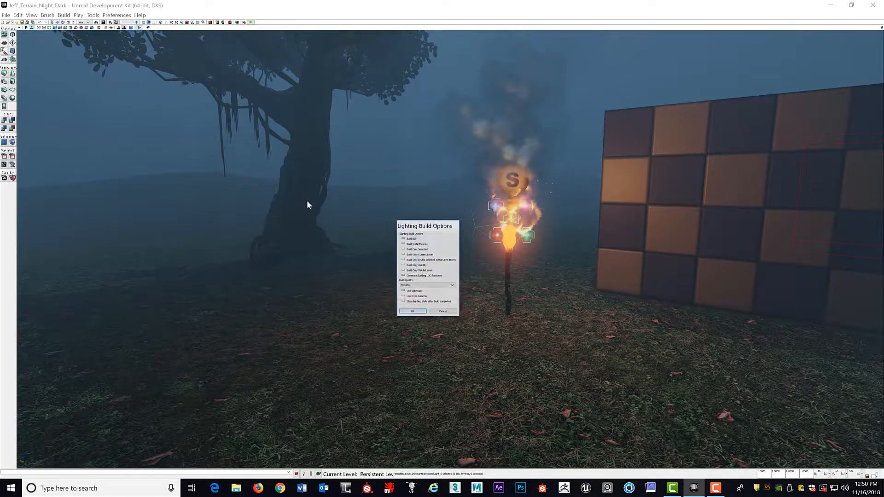
{"action": "left_click", "coordinate": [418, 312]}
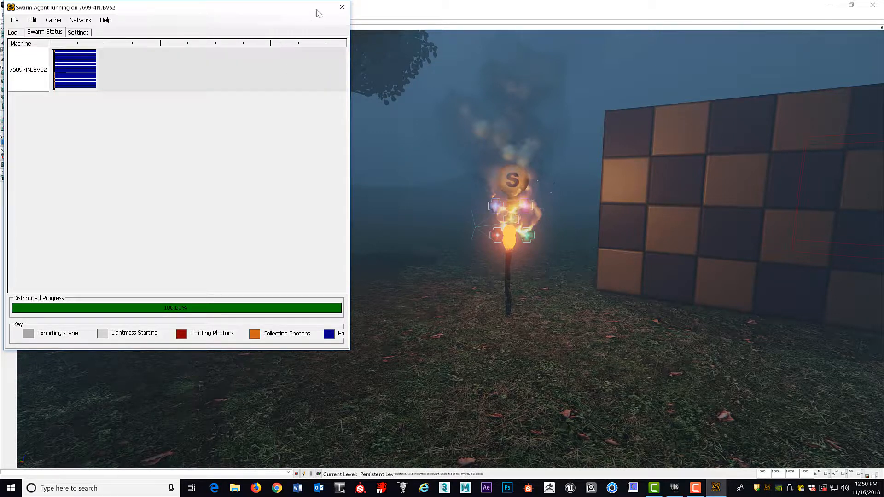
{"action": "left_click", "coordinate": [343, 7]}
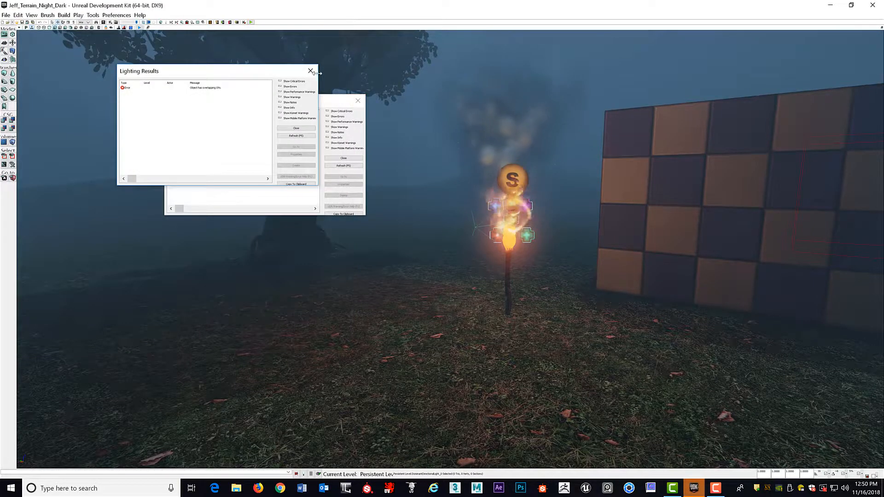
{"action": "left_click", "coordinate": [358, 102]}
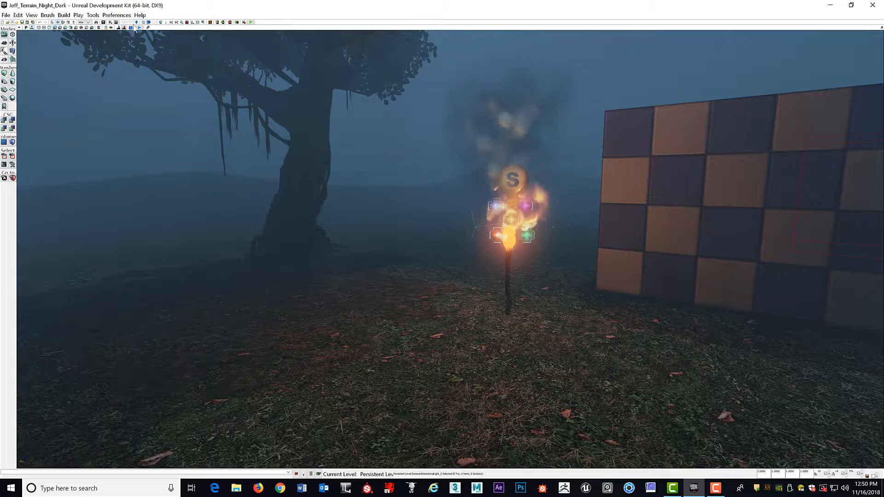
- Open the scene's actor list and select the exponential height fog to review its settings
{"action": "left_click", "coordinate": [103, 22]}
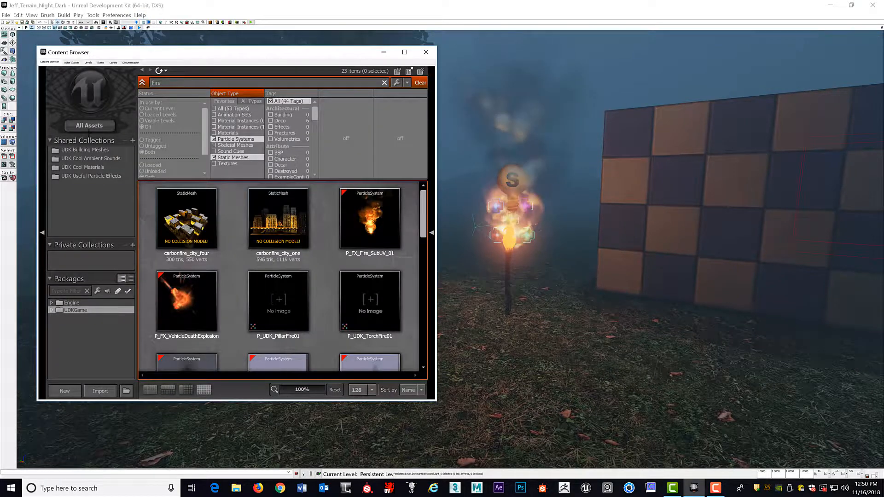
{"action": "left_click", "coordinate": [103, 63]}
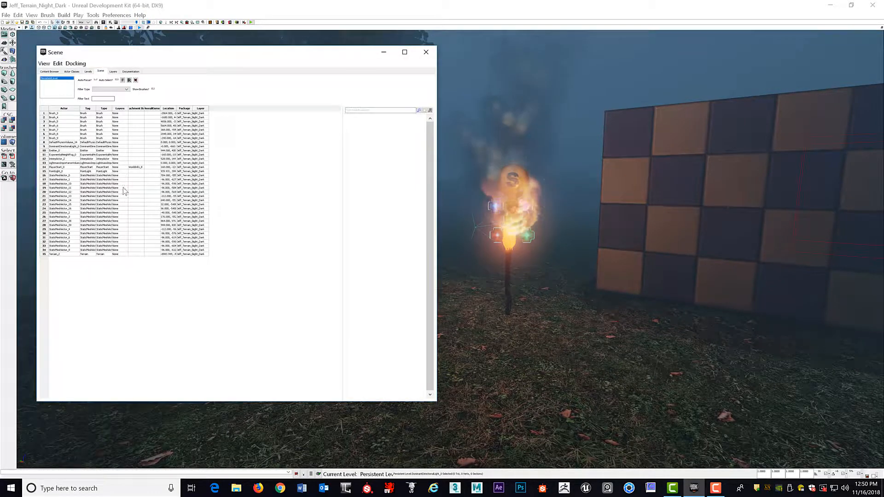
{"action": "left_click", "coordinate": [65, 155]}
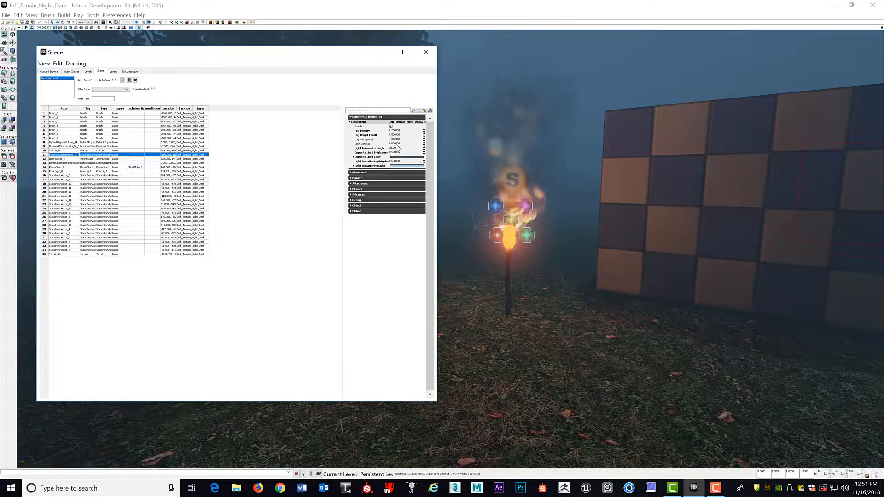
- Set the height fog's Start Distance to 1024
{"action": "left_click", "coordinate": [399, 144]}
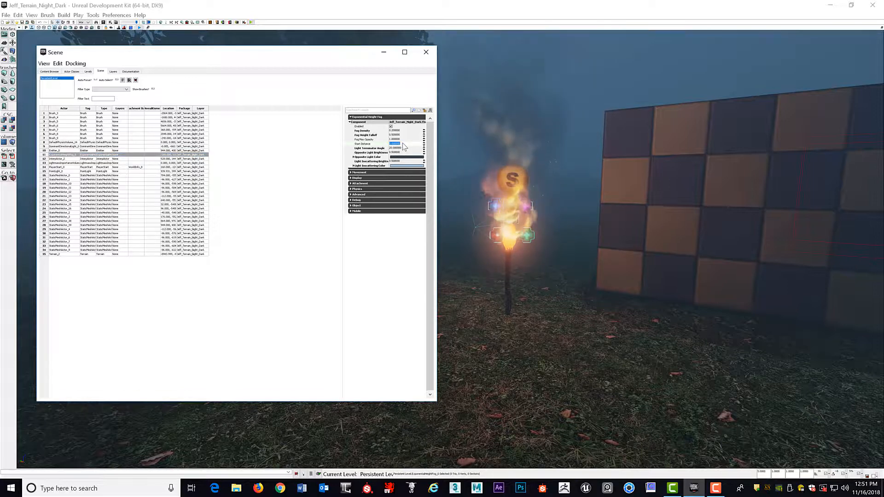
{"action": "left_click", "coordinate": [403, 143]}
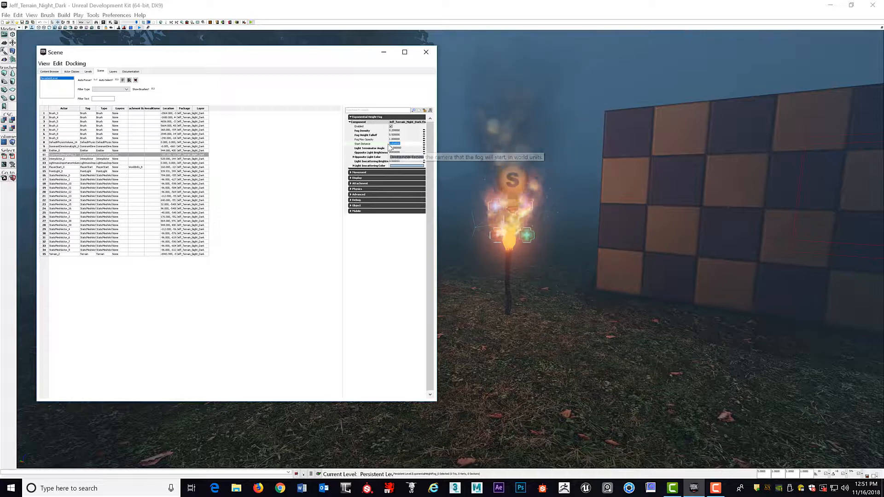
{"action": "type", "text": "1"}
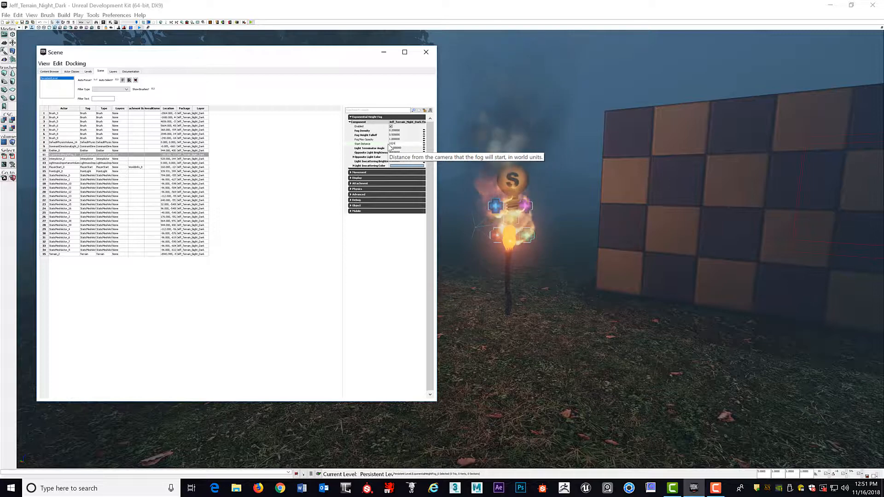
{"action": "type", "text": "024"}
{"action": "key", "text": "Return"}
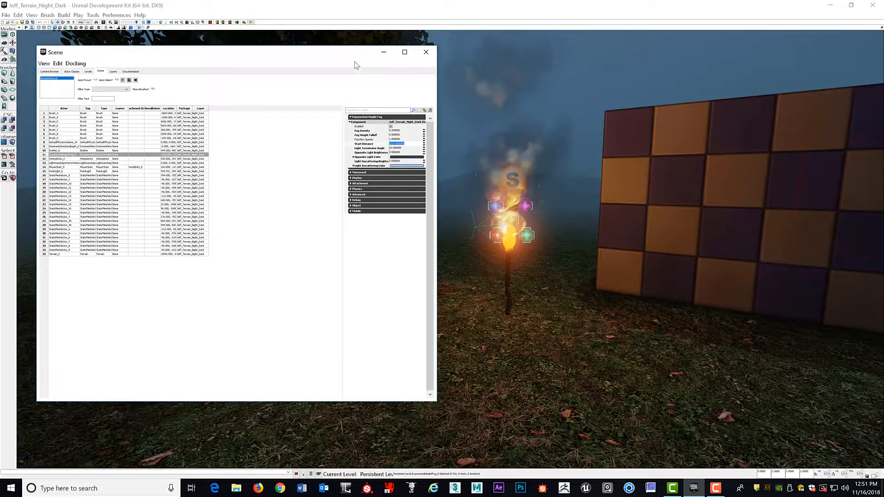
- Move the Scene window aside to uncover the tree and torch, and set the fog's Start Distance to 0
{"action": "left_click_drag", "start_coordinate": [332, 55], "coordinate": [192, 69]}
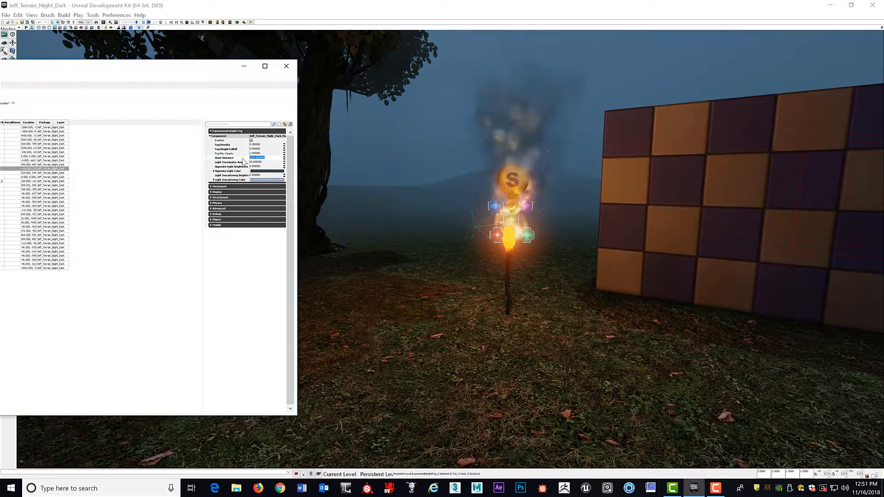
{"action": "type", "text": "0"}
{"action": "key", "text": "Return"}
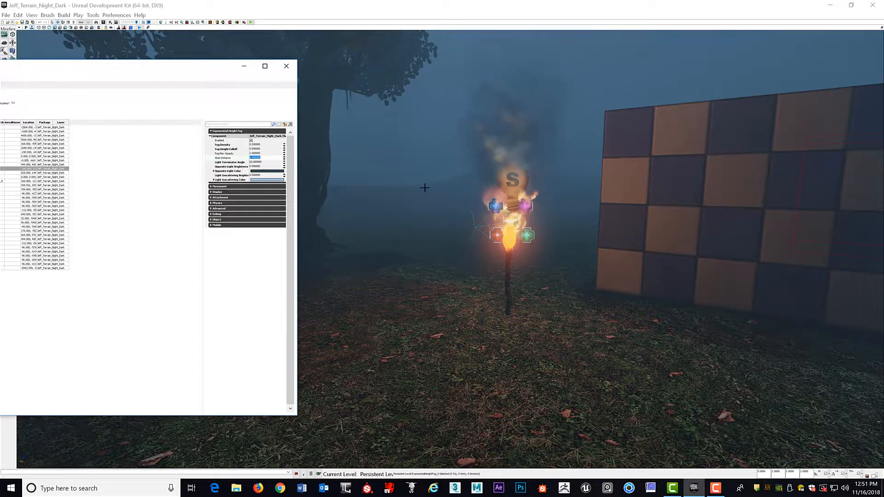
- Raise the height fog's Fog Density while viewing the sky and moon above the treetop
{"action": "left_click", "coordinate": [264, 154]}
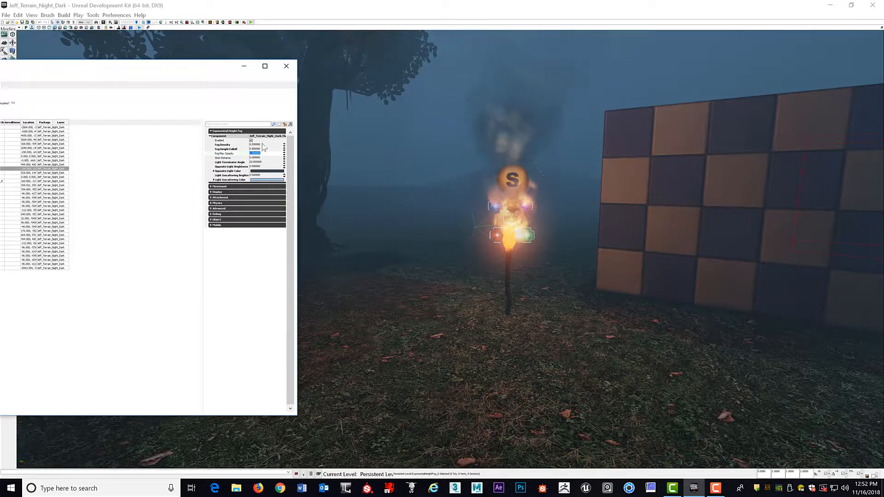
{"action": "left_click", "coordinate": [264, 144]}
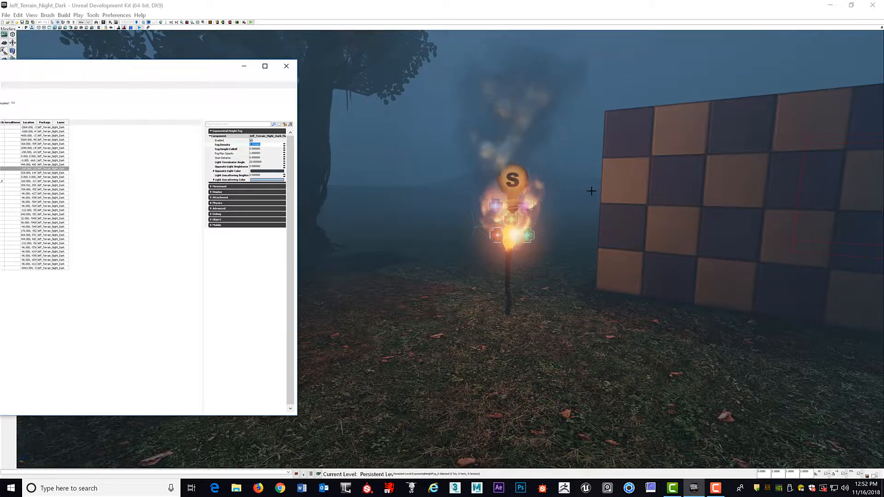
{"action": "mouse_move", "coordinate": [633, 217]}
{"action": "right_mouse_down"}
{"action": "mouse_move", "coordinate": [630, 147]}
{"action": "mouse_move", "coordinate": [628, 205]}
{"action": "right_mouse_up"}
{"action": "right_click_drag", "start_coordinate": [589, 249], "coordinate": [587, 346]}
{"action": "right_click_drag", "start_coordinate": [660, 250], "coordinate": [697, 242]}
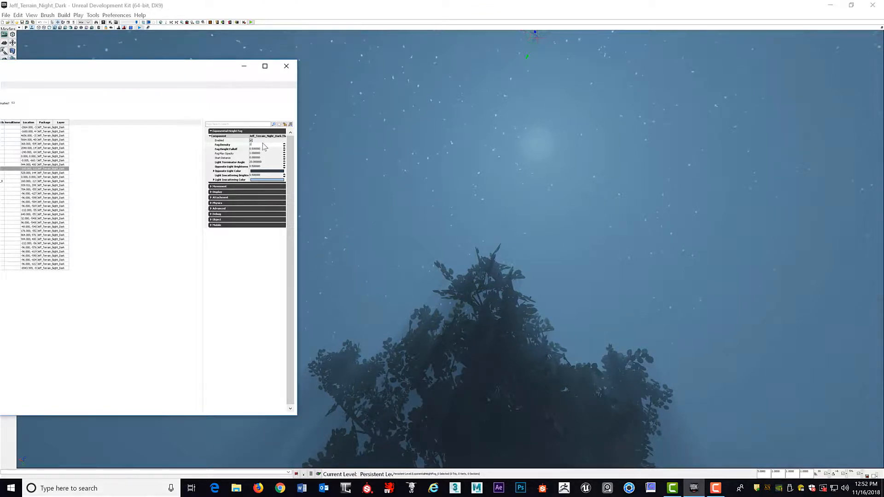
{"action": "key", "text": "Return"}
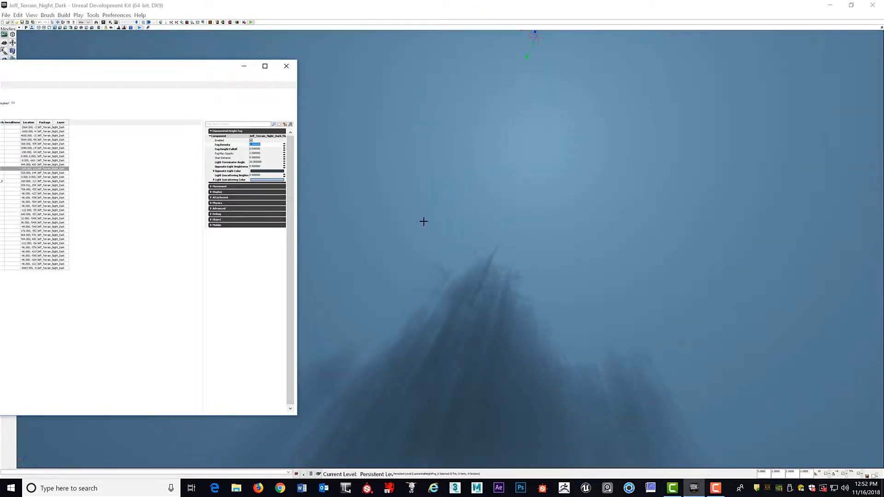
- Lower the Fog Density in two passes while viewing the torch, tree and checkered wall
{"action": "mouse_move", "coordinate": [608, 357]}
{"action": "right_mouse_down"}
{"action": "mouse_move", "coordinate": [597, 440]}
{"action": "mouse_move", "coordinate": [654, 412]}
{"action": "mouse_move", "coordinate": [781, 417]}
{"action": "mouse_move", "coordinate": [857, 393]}
{"action": "mouse_move", "coordinate": [779, 378]}
{"action": "mouse_move", "coordinate": [811, 304]}
{"action": "mouse_move", "coordinate": [774, 396]}
{"action": "mouse_move", "coordinate": [767, 364]}
{"action": "mouse_move", "coordinate": [783, 350]}
{"action": "mouse_move", "coordinate": [778, 378]}
{"action": "mouse_move", "coordinate": [796, 380]}
{"action": "right_mouse_up"}
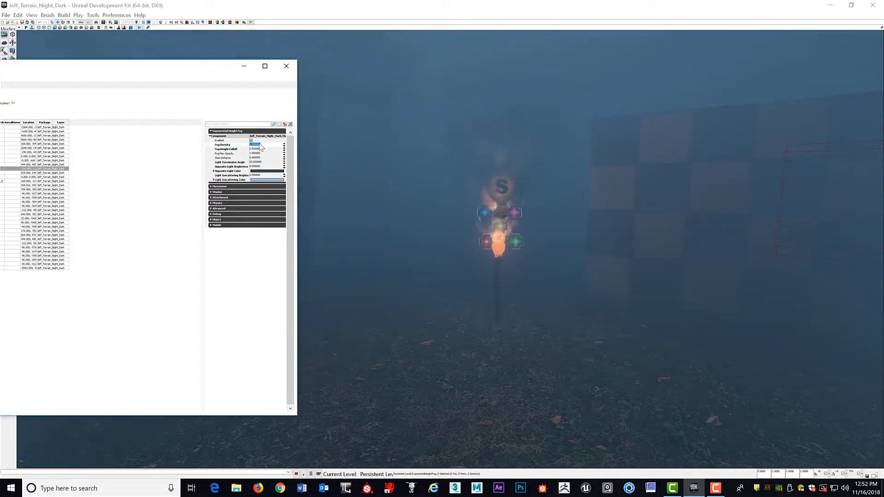
{"action": "key", "text": "Return"}
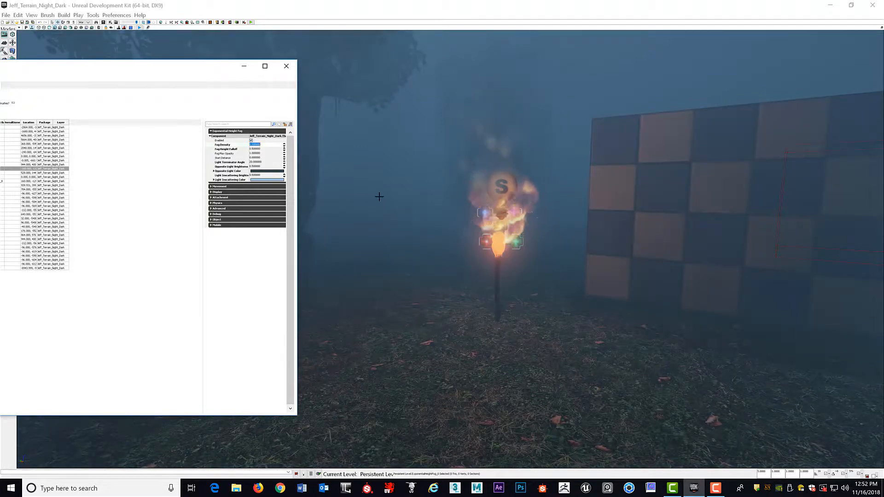
{"action": "right_click_drag", "start_coordinate": [544, 235], "coordinate": [396, 177]}
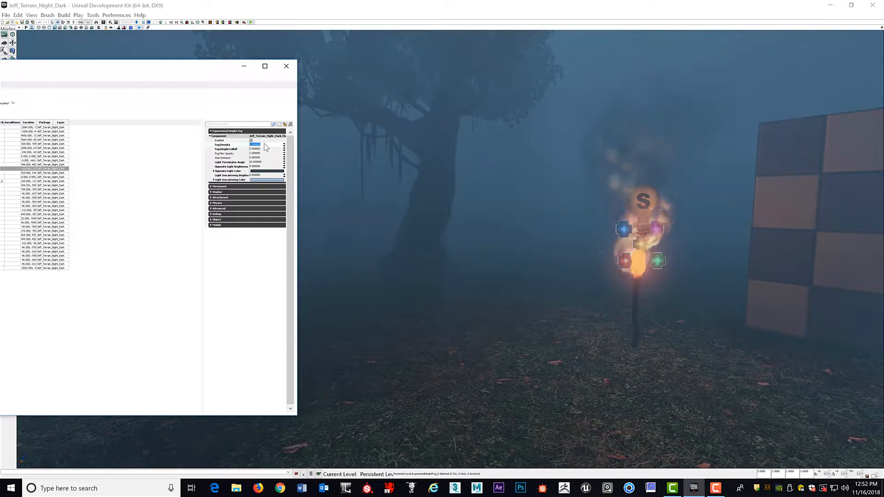
{"action": "key", "text": "Return"}
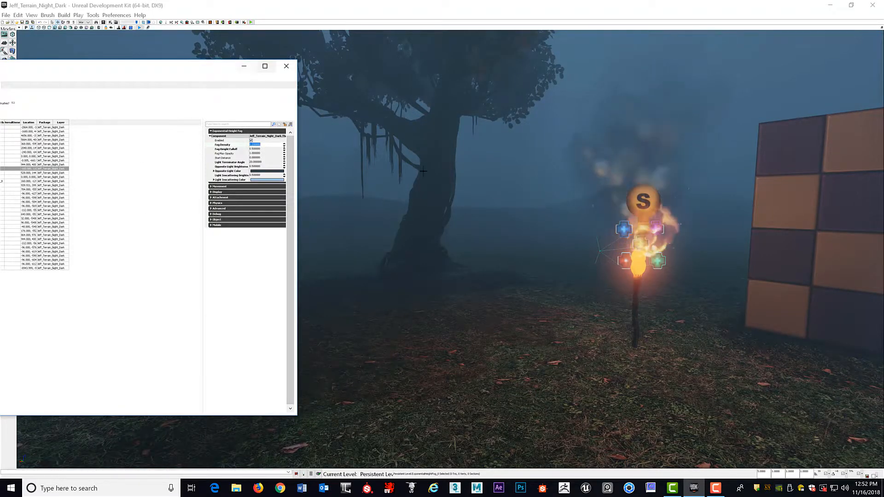
- Examine how the fog obscures the torch, tree and checkered wall from far away and from close up
{"action": "left_click_drag", "start_coordinate": [530, 249], "coordinate": [599, 203]}
{"action": "left_click_drag", "start_coordinate": [700, 391], "coordinate": [756, 368]}
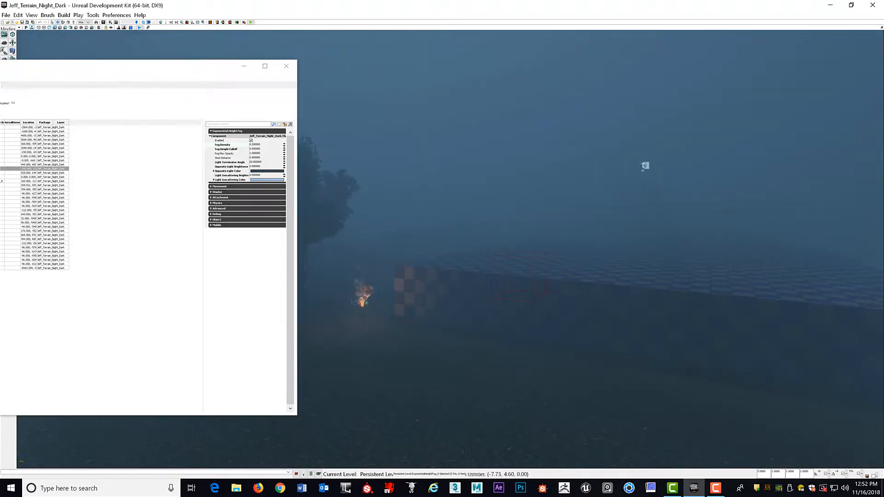
{"action": "left_click_drag", "start_coordinate": [590, 249], "coordinate": [644, 225]}
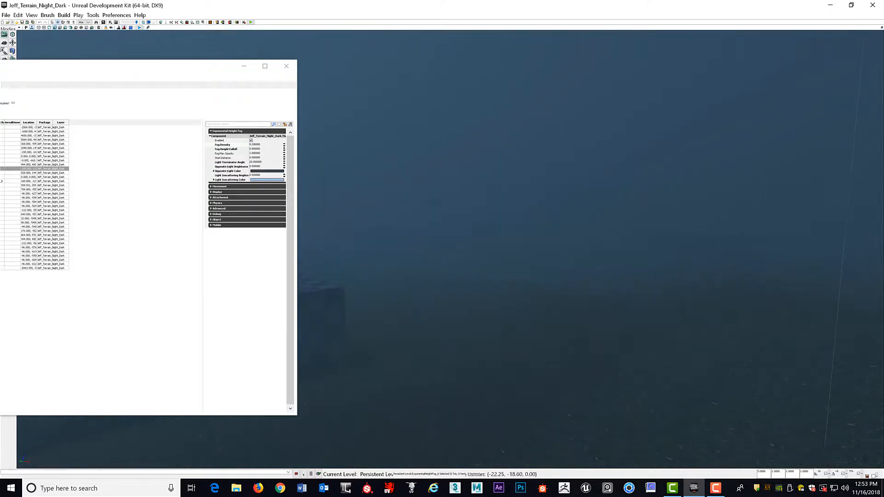
{"action": "left_click_drag", "start_coordinate": [589, 248], "coordinate": [613, 239]}
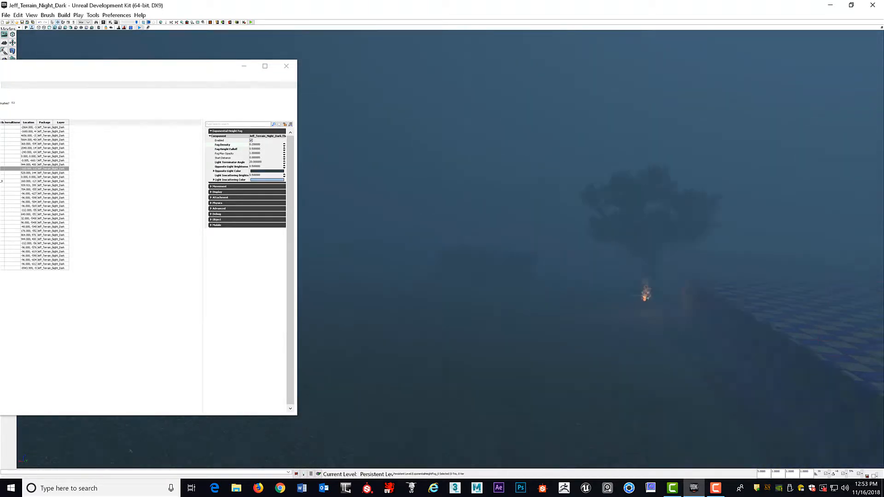
{"action": "left_click_drag", "start_coordinate": [700, 395], "coordinate": [756, 400]}
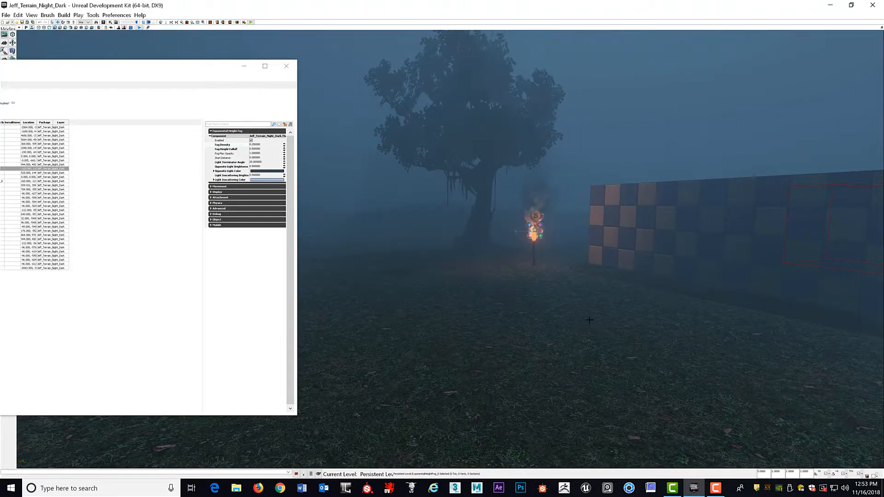
{"action": "scroll", "coordinate": [568, 302], "scroll_direction": "up", "scroll_amount": 5}
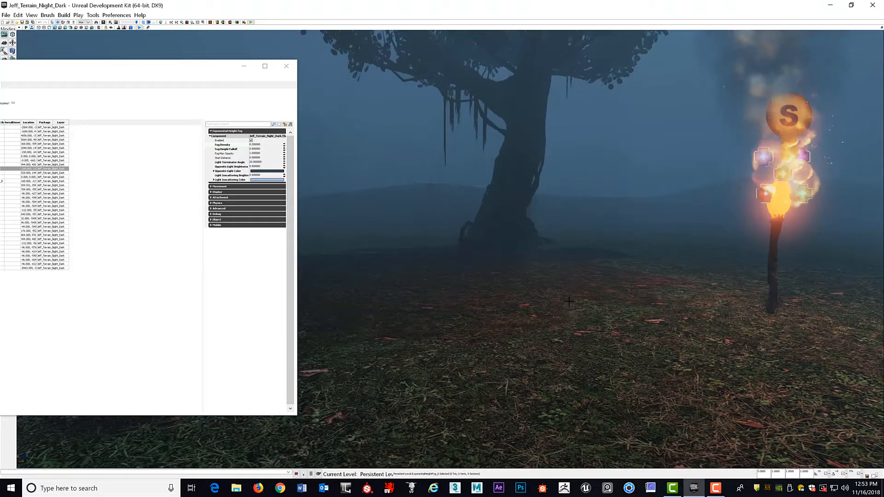
{"action": "scroll", "coordinate": [568, 301], "scroll_direction": "down", "scroll_amount": 3}
{"action": "middle_click_drag", "start_coordinate": [568, 301], "coordinate": [453, 269]}
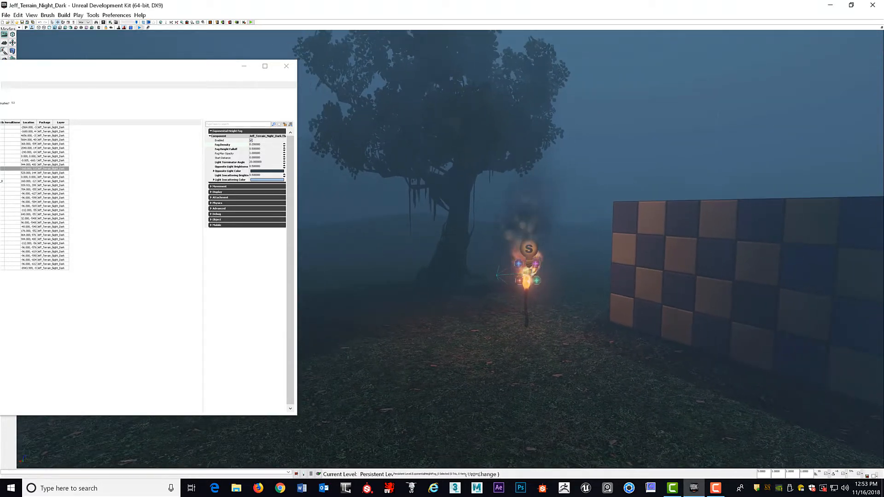
- Examine the fog around the torch and wall at close range, and bring the Scene window fully back into view
{"action": "right_click", "coordinate": [631, 292]}
{"action": "left_click", "coordinate": [560, 317]}
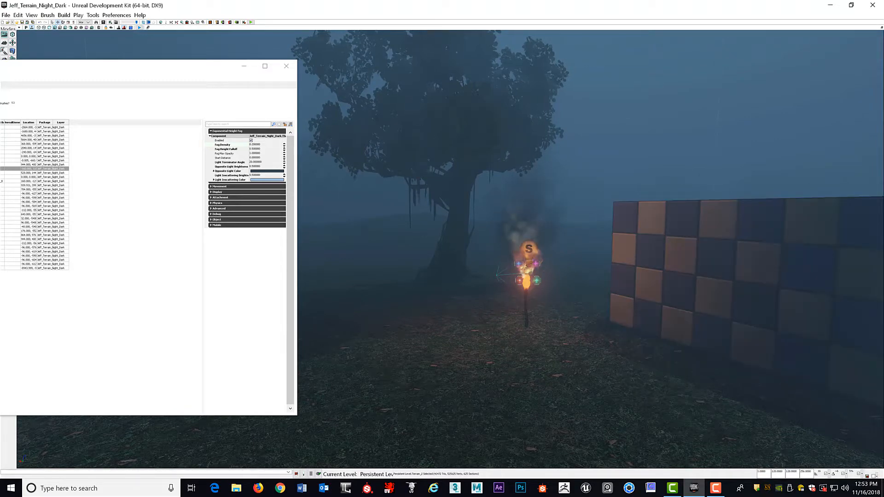
{"action": "right_click_drag", "start_coordinate": [559, 317], "coordinate": [581, 332]}
{"action": "left_click_drag", "start_coordinate": [581, 332], "coordinate": [560, 299]}
{"action": "mouse_move", "coordinate": [560, 299]}
{"action": "right_mouse_down"}
{"action": "mouse_move", "coordinate": [574, 272]}
{"action": "mouse_move", "coordinate": [555, 86]}
{"action": "mouse_move", "coordinate": [555, 114]}
{"action": "mouse_move", "coordinate": [612, 155]}
{"action": "mouse_move", "coordinate": [539, 207]}
{"action": "mouse_move", "coordinate": [532, 232]}
{"action": "mouse_move", "coordinate": [546, 235]}
{"action": "mouse_move", "coordinate": [521, 255]}
{"action": "right_mouse_up"}
{"action": "left_click_drag", "start_coordinate": [521, 256], "coordinate": [566, 253]}
{"action": "middle_click_drag", "start_coordinate": [565, 253], "coordinate": [493, 218]}
{"action": "left_click_drag", "start_coordinate": [180, 66], "coordinate": [311, 93]}
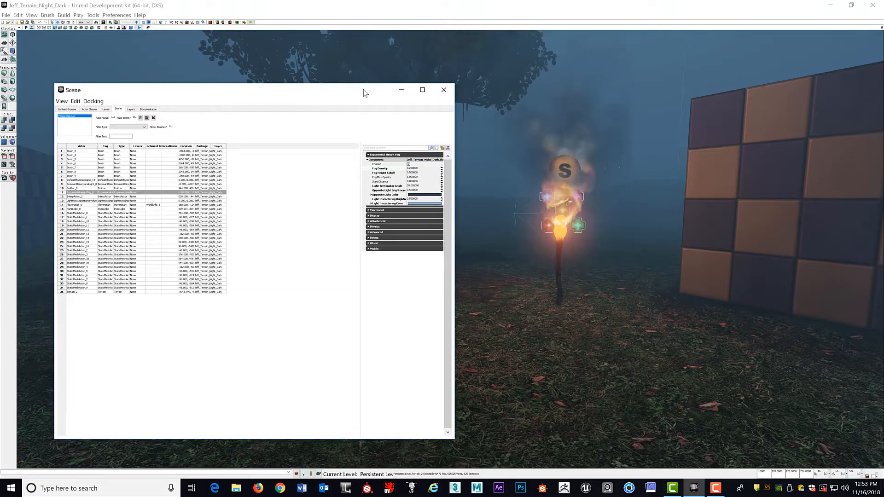